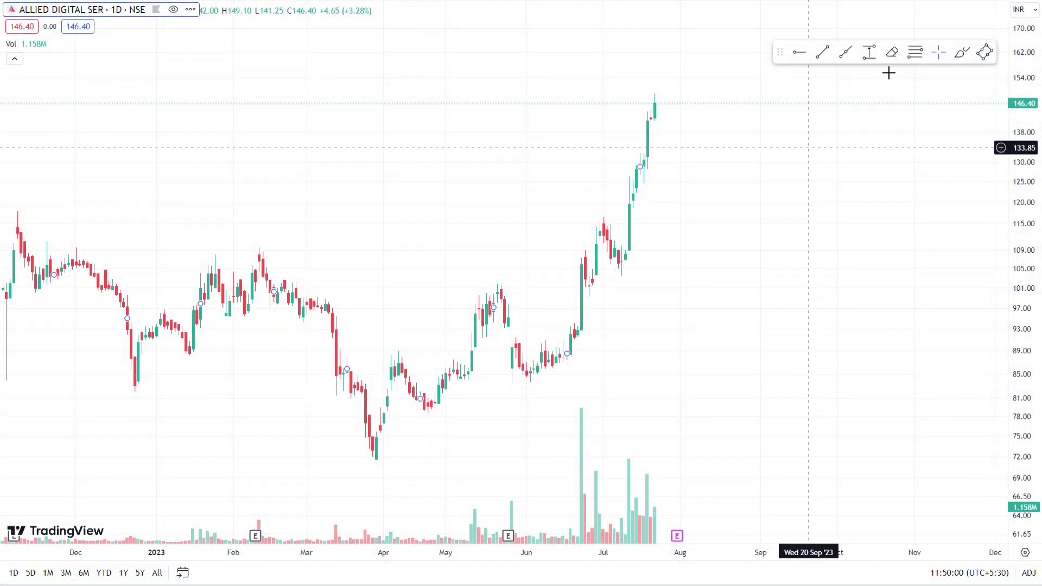
- Switch the Allied Digital chart to the 1W interval and frame the 2020–2023 weekly candles
{"action": "mouse_move", "coordinate": [660, 273]}
{"action": "left_mouse_down"}
{"action": "mouse_move", "coordinate": [570, 269]}
{"action": "mouse_move", "coordinate": [467, 333]}
{"action": "left_mouse_up"}
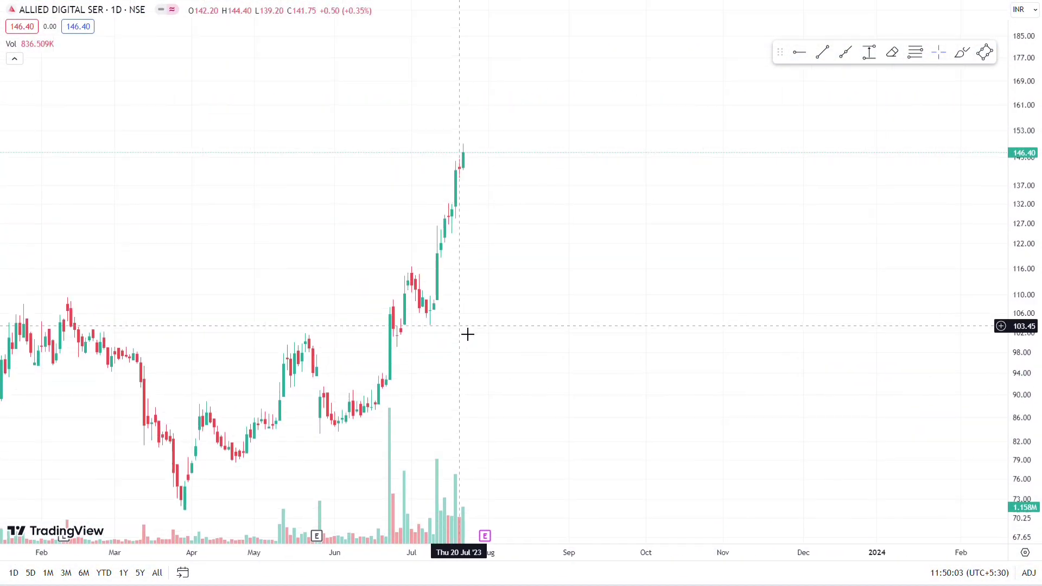
{"action": "left_click_drag", "start_coordinate": [673, 288], "coordinate": [826, 360]}
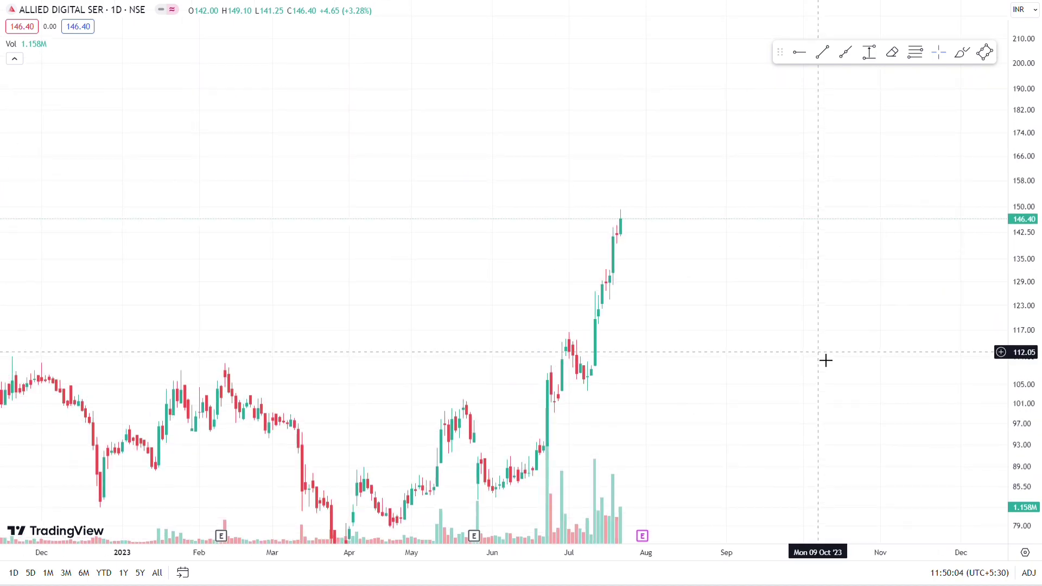
{"action": "type", "text": "1W"}
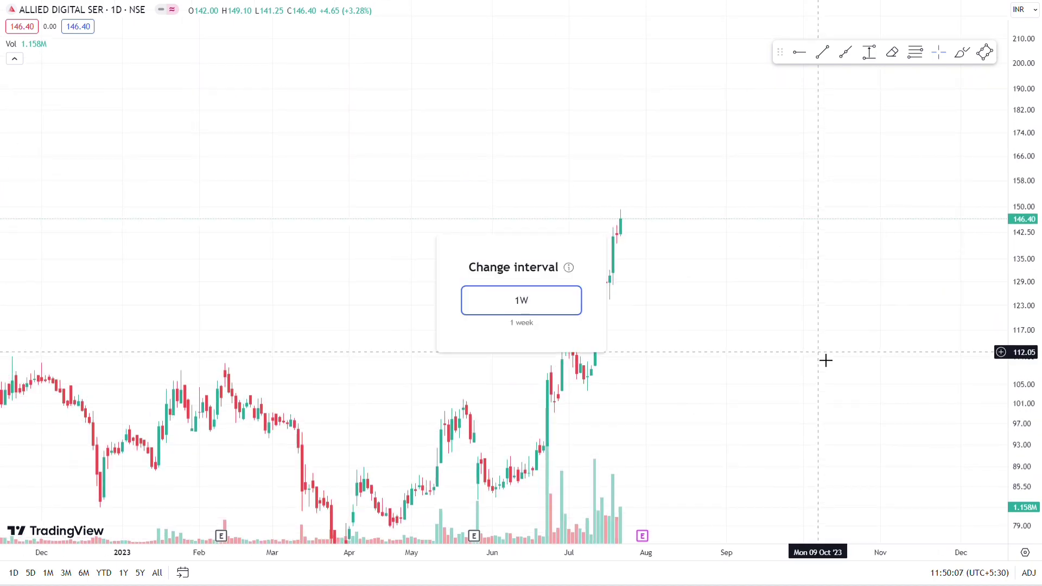
{"action": "key", "text": "Return"}
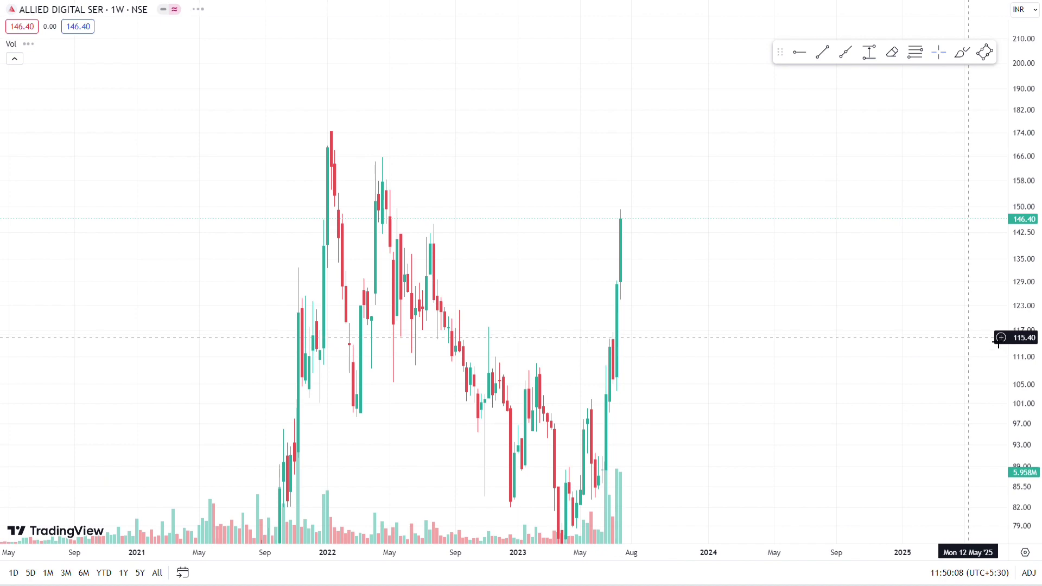
{"action": "left_click_drag", "start_coordinate": [1027, 263], "coordinate": [1027, 347]}
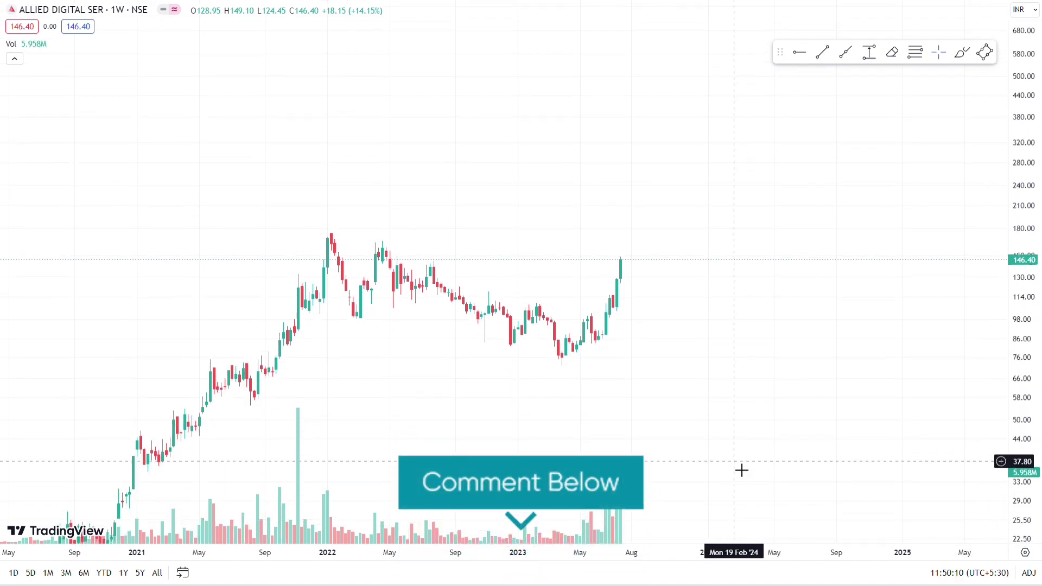
{"action": "left_click_drag", "start_coordinate": [739, 469], "coordinate": [640, 390]}
{"action": "left_click_drag", "start_coordinate": [428, 256], "coordinate": [540, 334]}
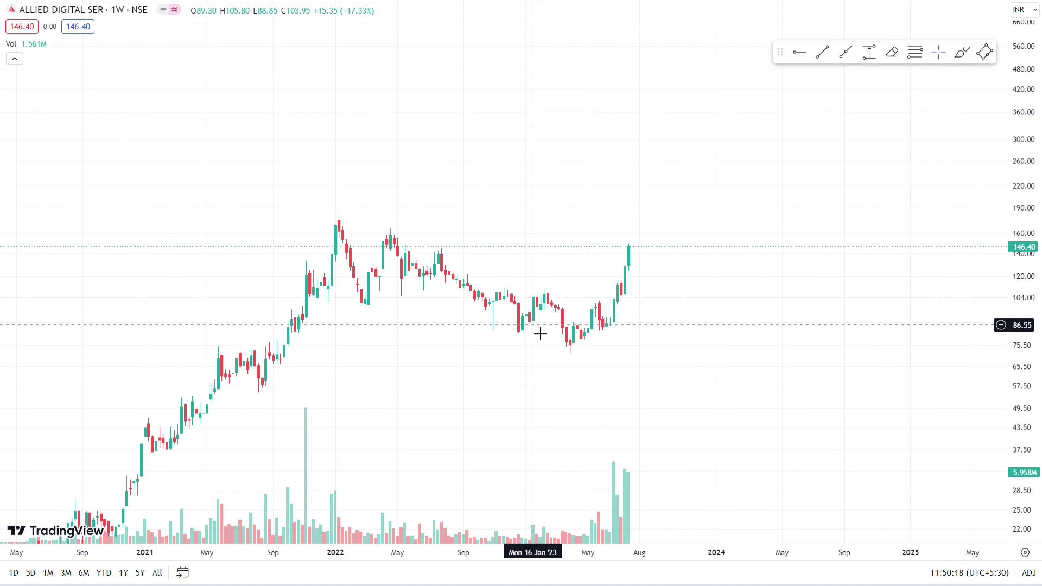
{"action": "scroll", "coordinate": [434, 210], "scroll_direction": "right", "scroll_amount": 2}
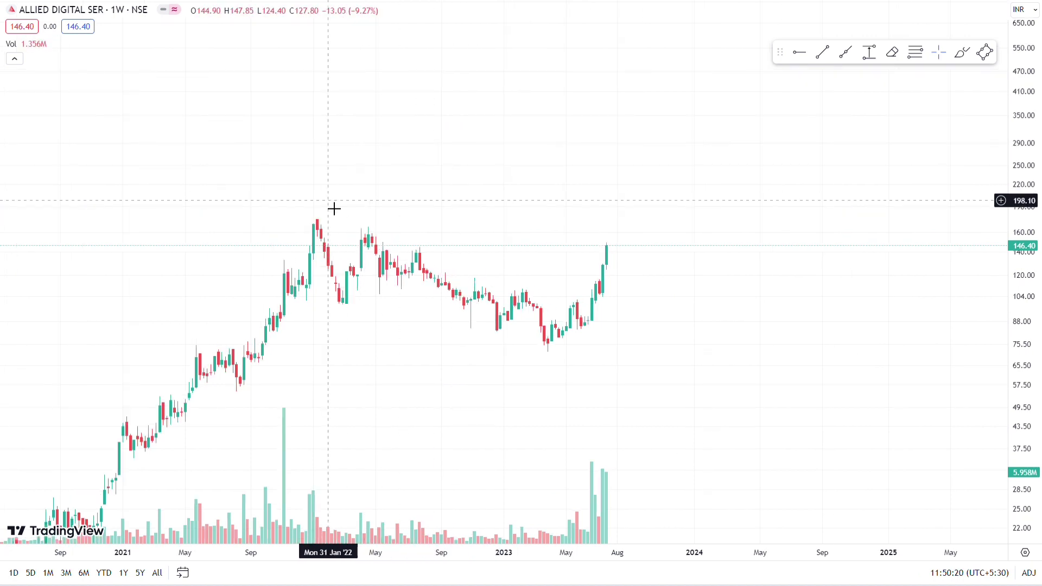
- Draw a falling trend line from above the 2022 peak to around August 2023
{"action": "left_click", "coordinate": [820, 52]}
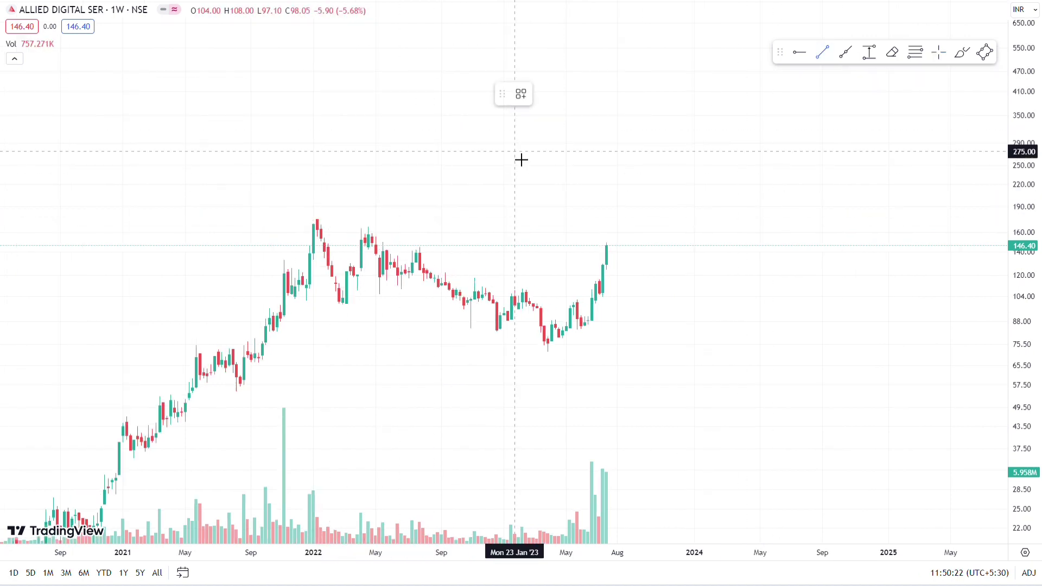
{"action": "left_click", "coordinate": [277, 205]}
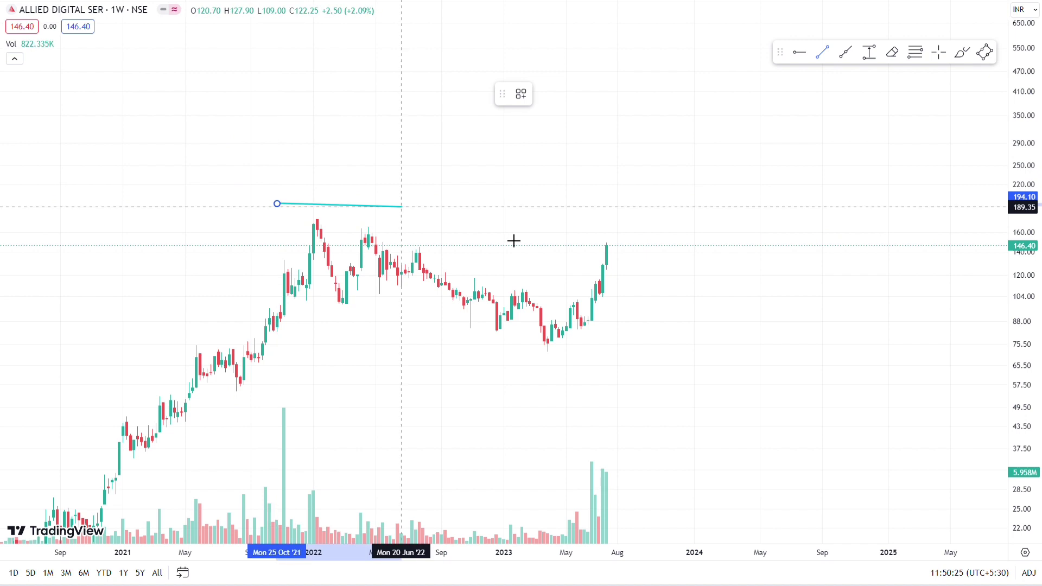
{"action": "left_click", "coordinate": [622, 318]}
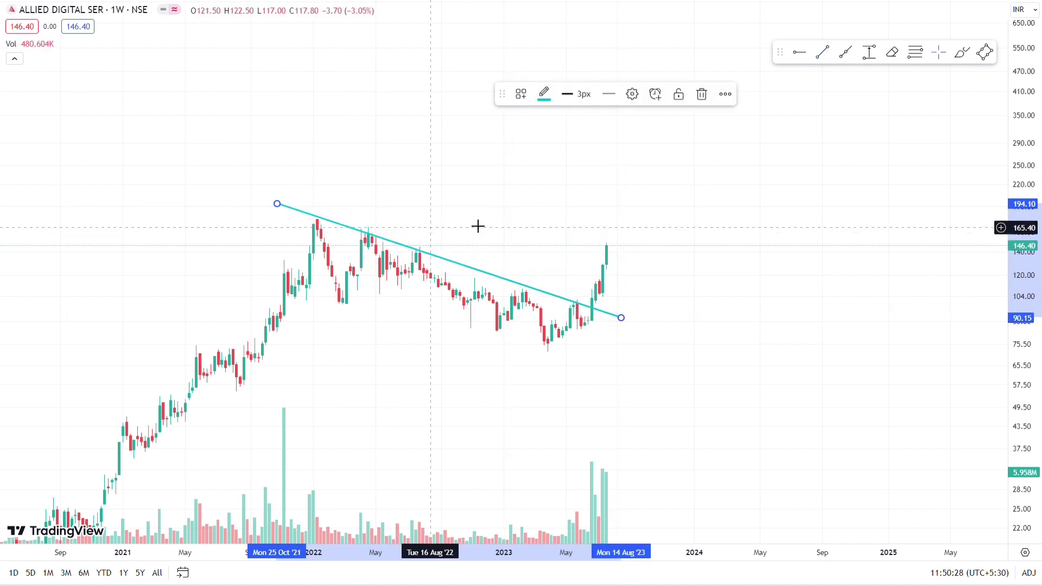
- Draw a rising trend line from the 2023 low to the apex, then zoom in on the triangle
{"action": "left_click", "coordinate": [824, 54]}
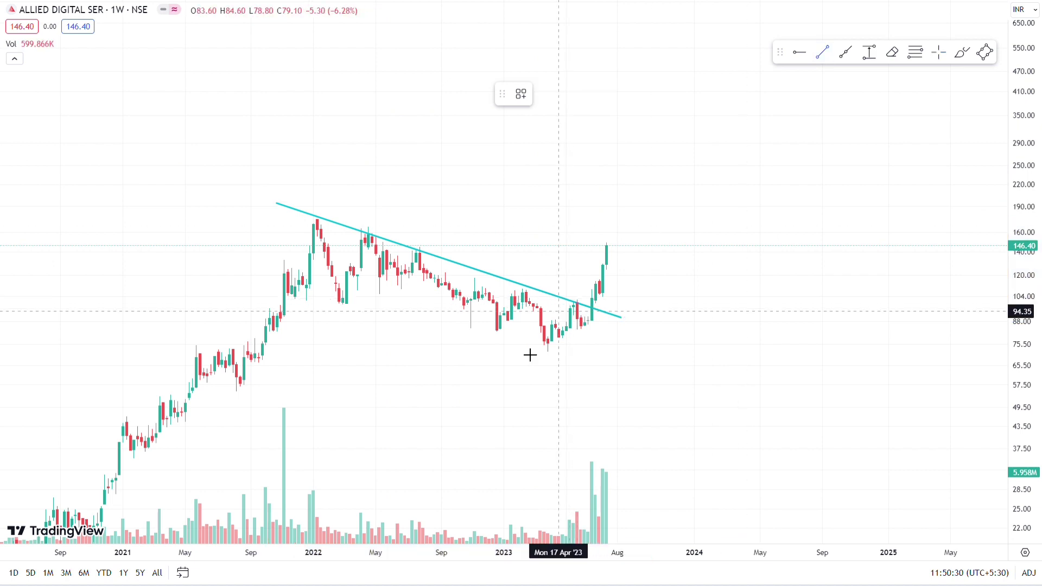
{"action": "left_click", "coordinate": [478, 371]}
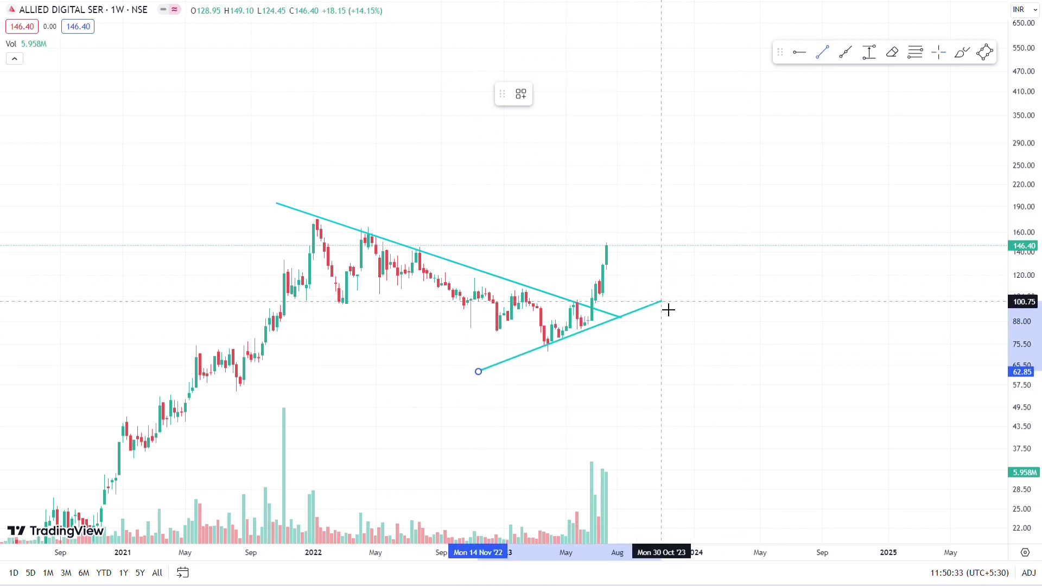
{"action": "left_click", "coordinate": [618, 316]}
{"action": "left_click_drag", "start_coordinate": [644, 356], "coordinate": [695, 361]}
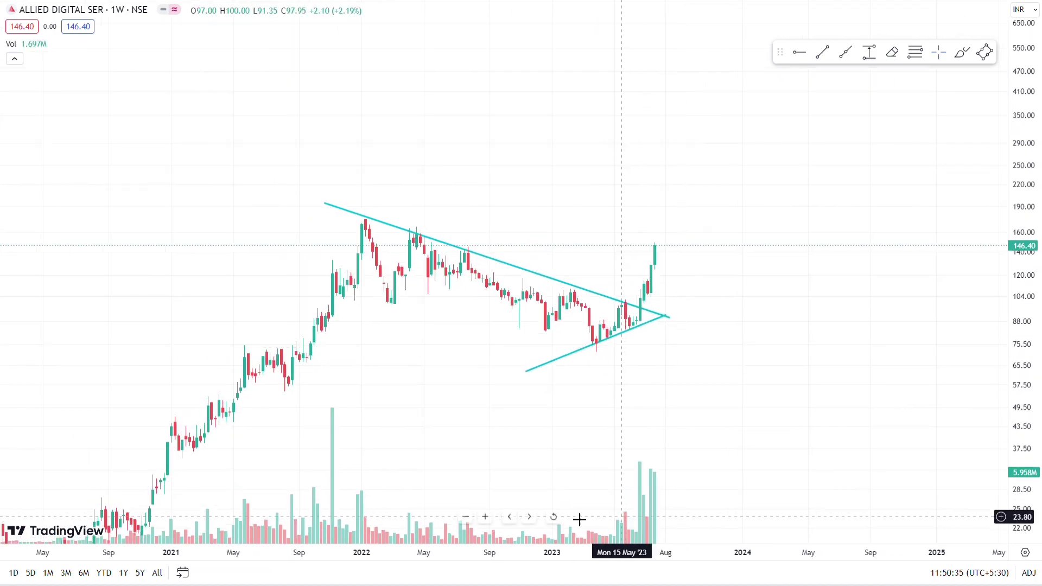
{"action": "left_click", "coordinate": [484, 516]}
{"action": "left_click_drag", "start_coordinate": [619, 484], "coordinate": [674, 486]}
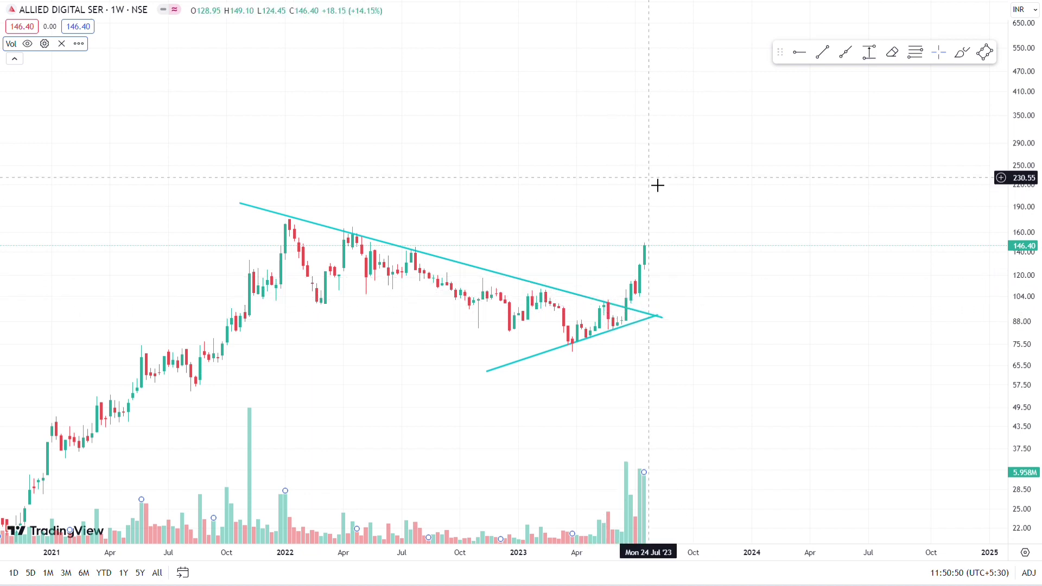
{"action": "left_click_drag", "start_coordinate": [739, 107], "coordinate": [688, 107]}
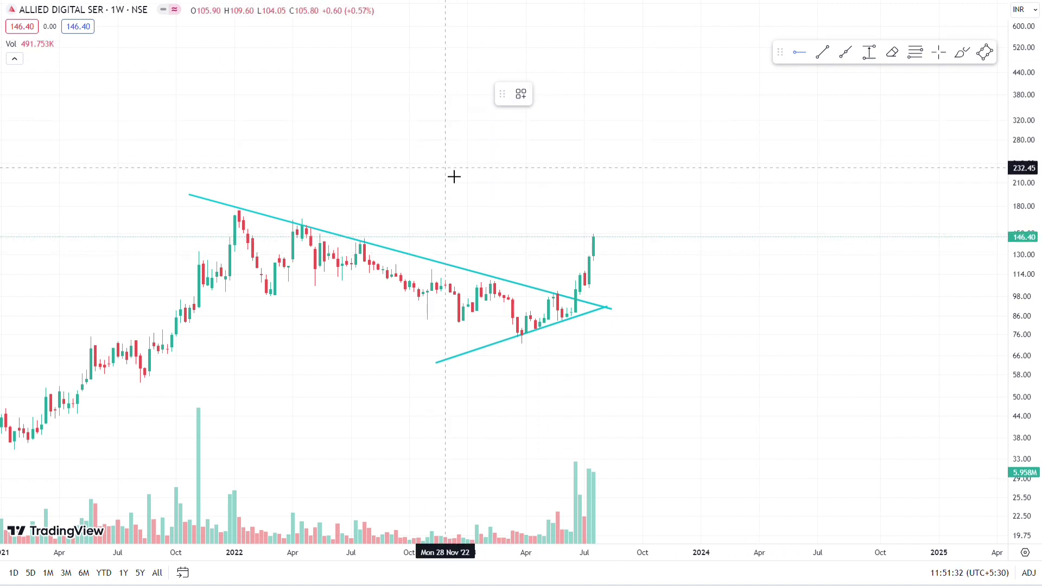
- Place a horizontal ray at 140.95 from early 2022, extended left past the 2022 swing high
{"action": "left_click", "coordinate": [373, 240]}
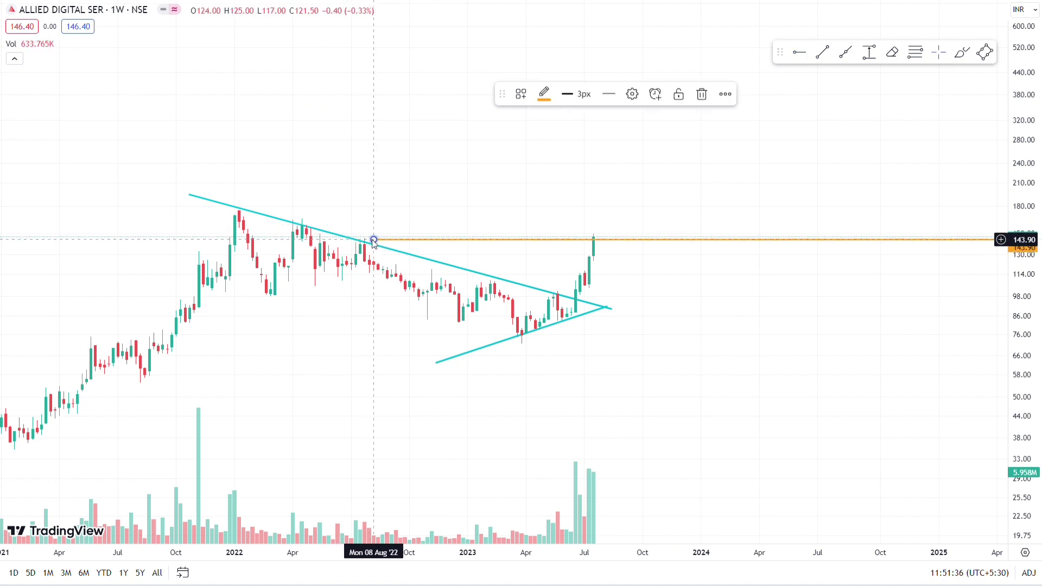
{"action": "left_click_drag", "start_coordinate": [374, 240], "coordinate": [283, 242]}
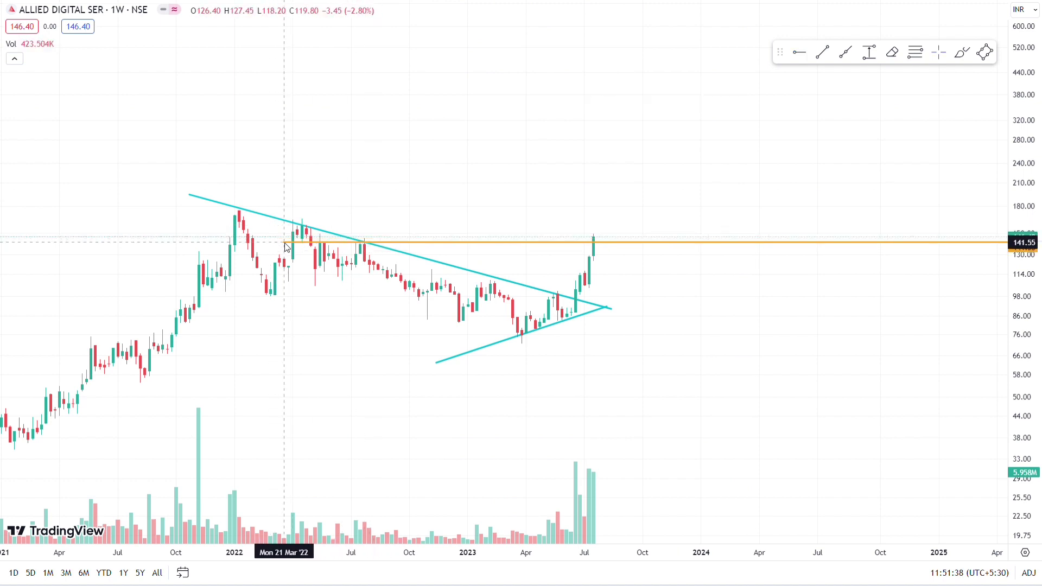
{"action": "left_click", "coordinate": [440, 235]}
{"action": "left_click_drag", "start_coordinate": [440, 235], "coordinate": [429, 234]}
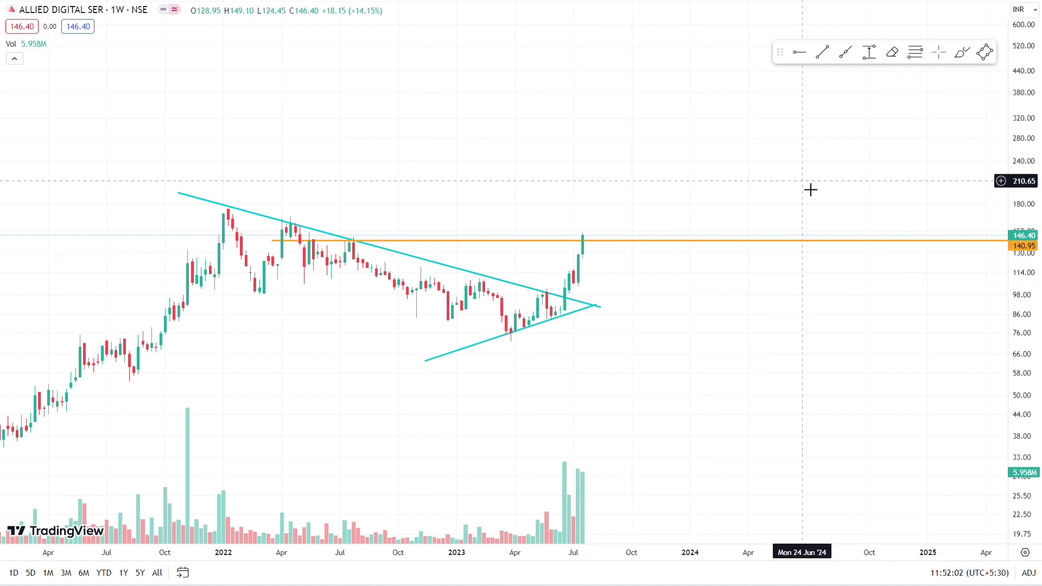
- Switch to 1D daily candles and rescale the view to show the whole triangle
{"action": "type", "text": "1D"}
{"action": "key", "text": "Return"}
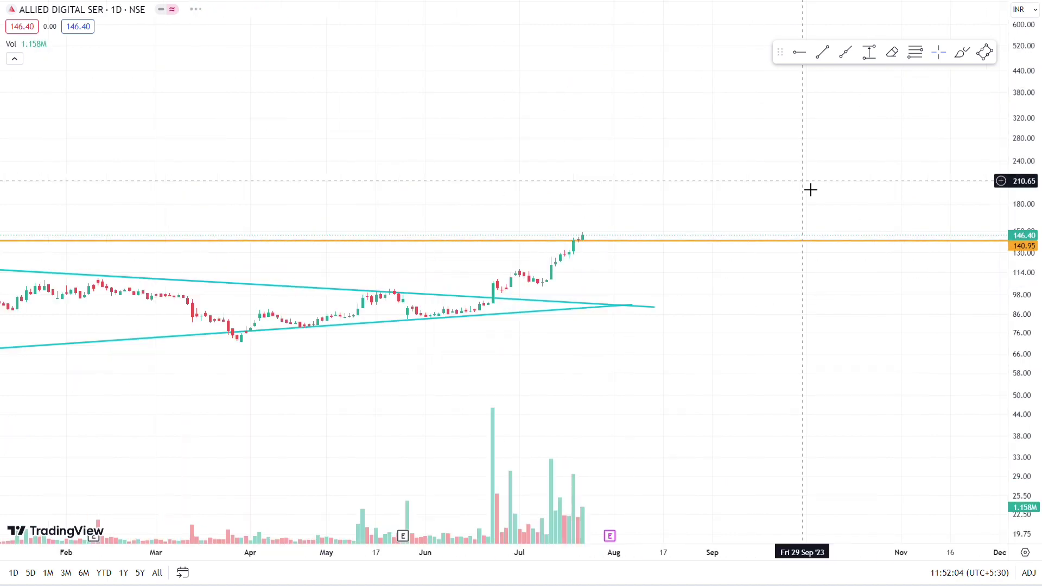
{"action": "left_click_drag", "start_coordinate": [1035, 390], "coordinate": [672, 153]}
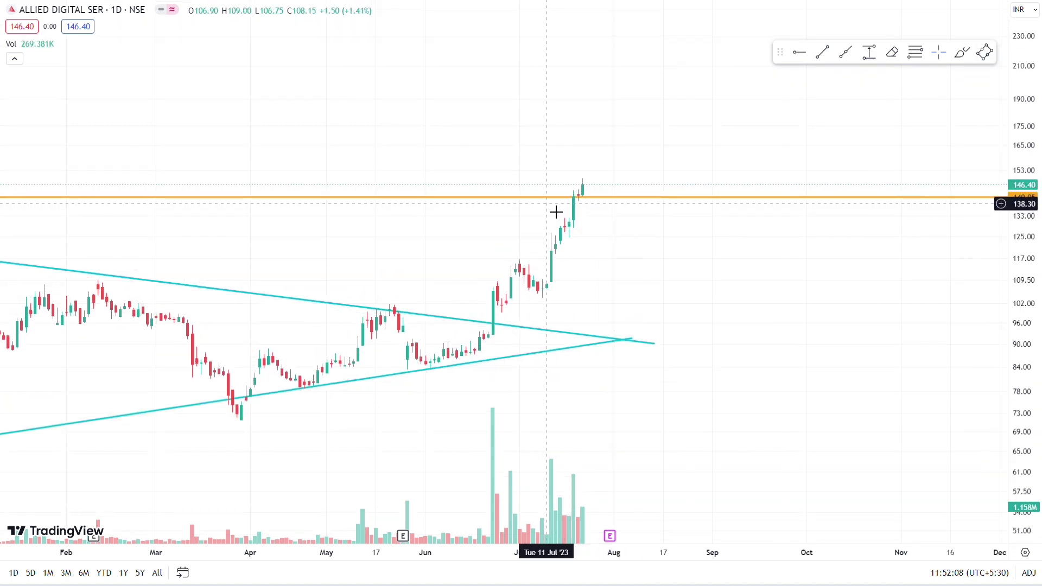
{"action": "left_click_drag", "start_coordinate": [663, 223], "coordinate": [598, 237]}
{"action": "left_click_drag", "start_coordinate": [686, 286], "coordinate": [624, 274]}
{"action": "scroll", "coordinate": [691, 516], "scroll_direction": "down", "scroll_amount": 10}
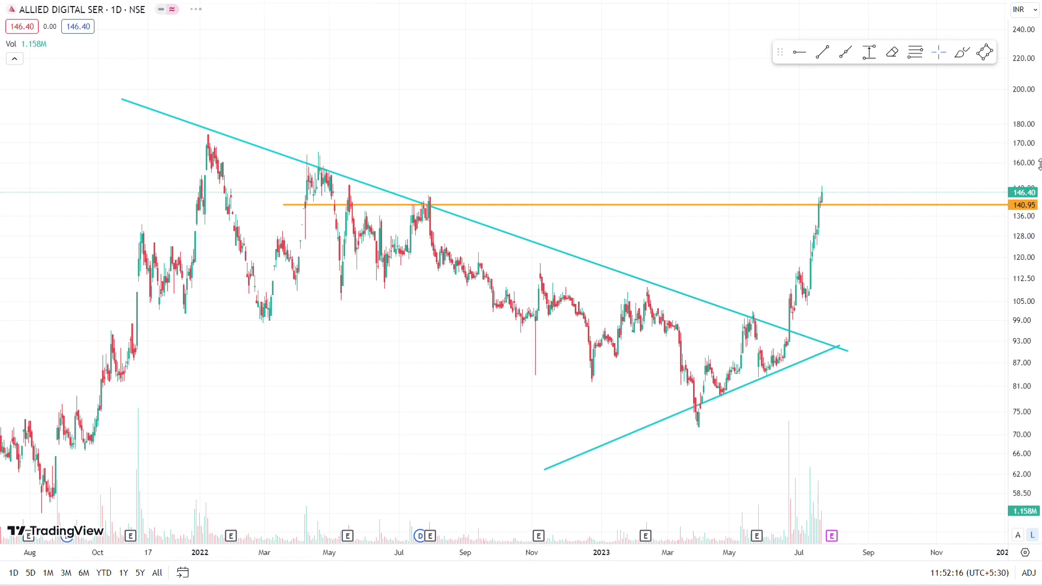
{"action": "left_click_drag", "start_coordinate": [1039, 164], "coordinate": [1040, 228]}
{"action": "left_click_drag", "start_coordinate": [919, 472], "coordinate": [807, 465]}
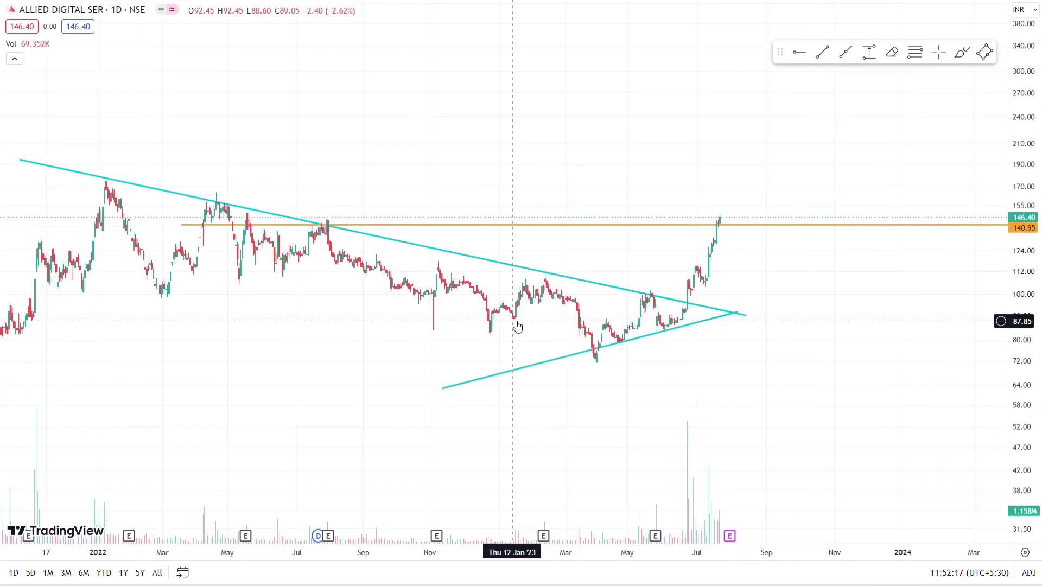
- Return to 1W weekly candles, dismiss the ad popup, and frame the triangle and 140.95 level
{"action": "type", "text": "1W"}
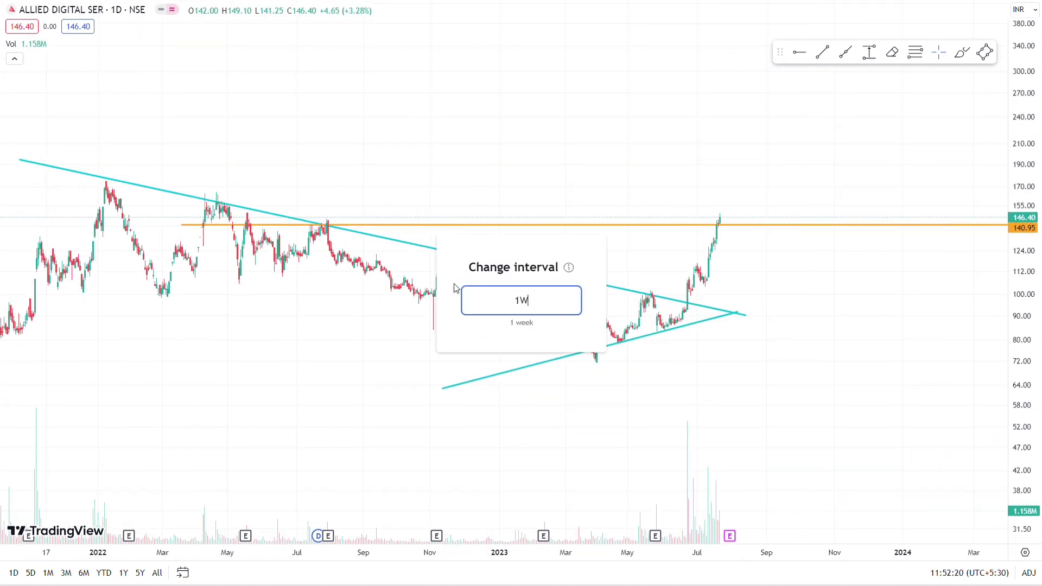
{"action": "key", "text": "Return"}
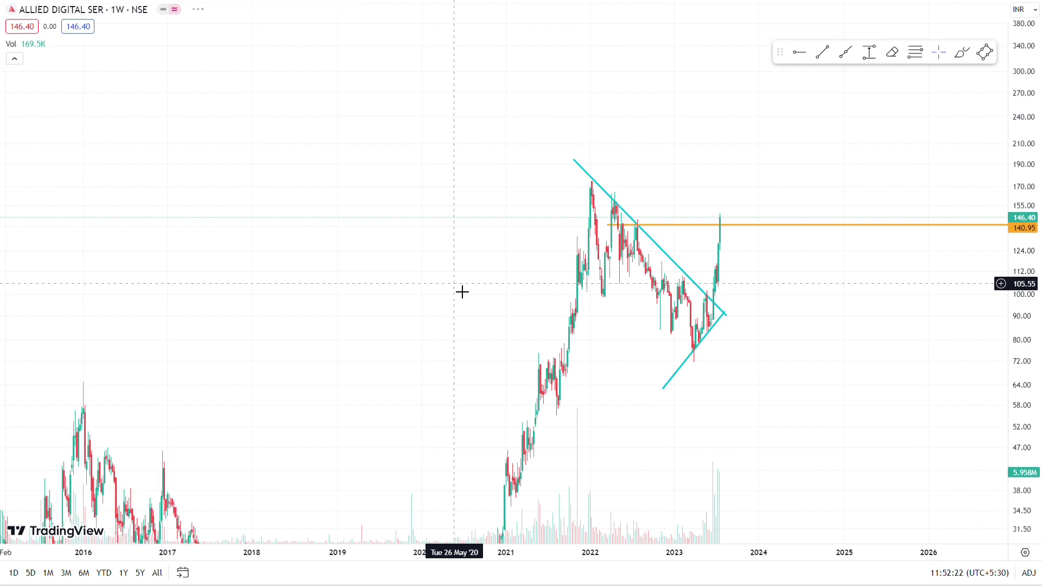
{"action": "scroll", "coordinate": [412, 423], "scroll_direction": "up", "scroll_amount": 4}
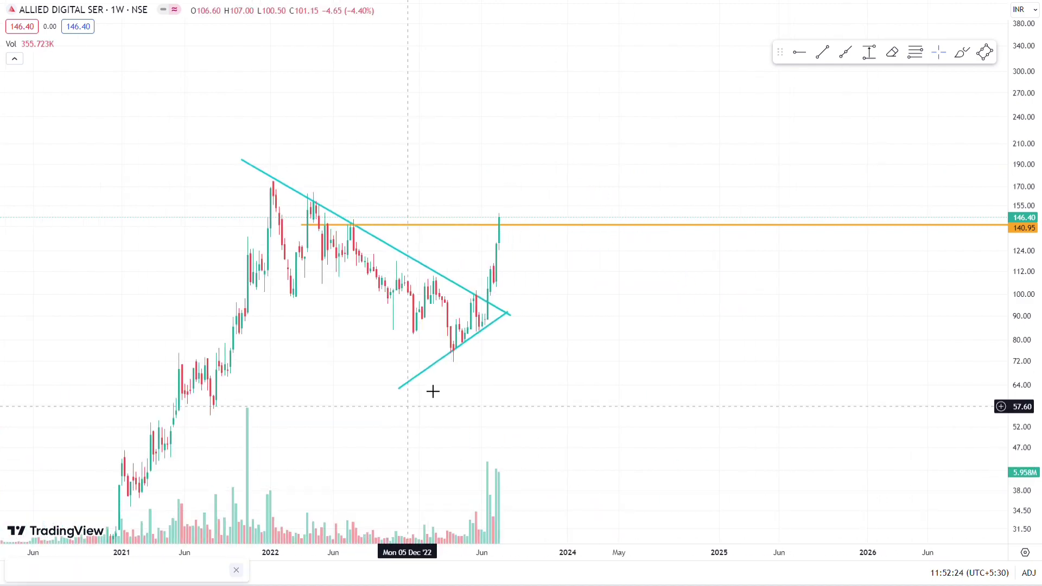
{"action": "scroll", "coordinate": [412, 423], "scroll_direction": "left", "scroll_amount": 3}
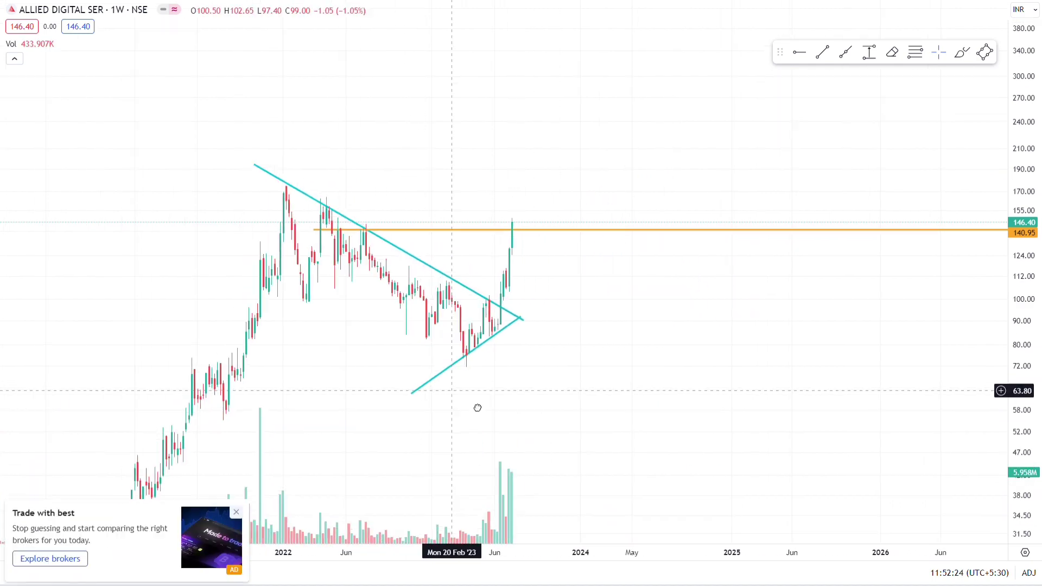
{"action": "left_click", "coordinate": [237, 512]}
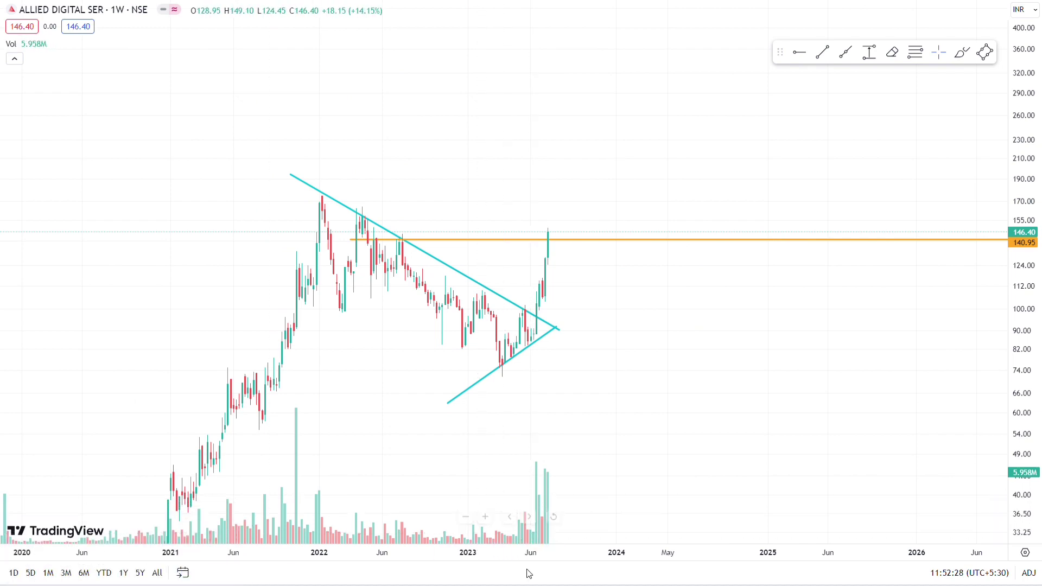
{"action": "left_click_drag", "start_coordinate": [560, 562], "coordinate": [372, 562]}
{"action": "left_click_drag", "start_coordinate": [511, 368], "coordinate": [792, 403]}
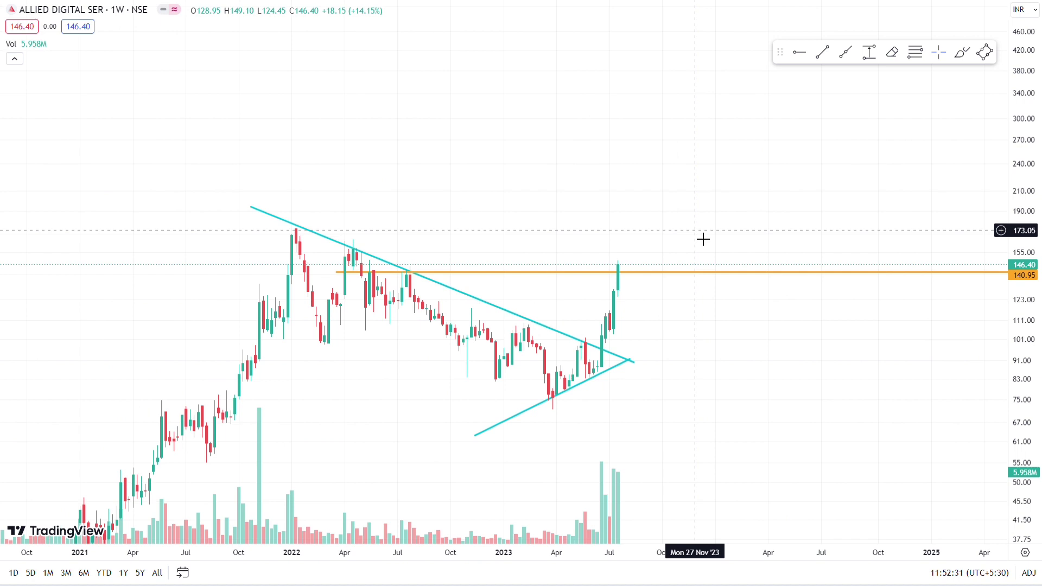